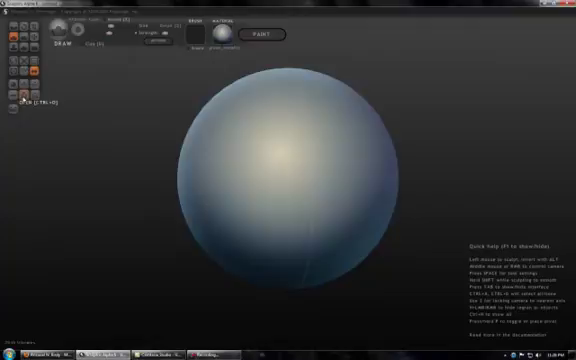
Step: Open the saved skull2 sculpt and load it into the scene
{"action": "left_click", "coordinate": [23, 95]}
{"action": "left_click", "coordinate": [78, 98]}
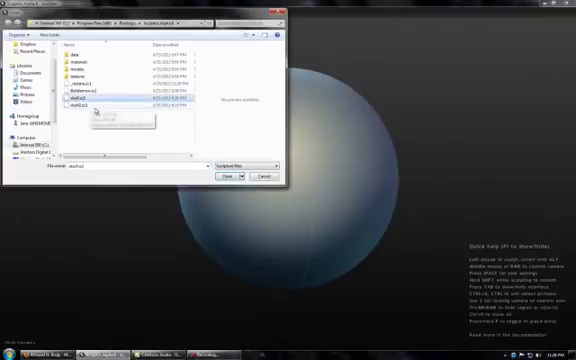
{"action": "left_click", "coordinate": [228, 176]}
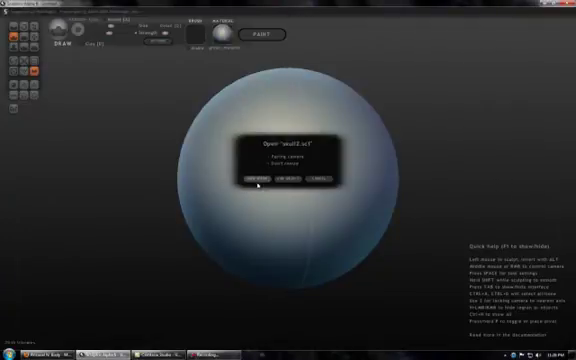
{"action": "left_click", "coordinate": [258, 180]}
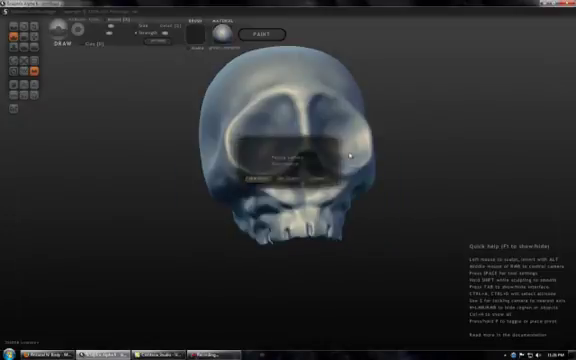
Step: Orbit the skull to inspect its underside, front and three-quarter views
{"action": "mouse_move", "coordinate": [324, 153]}
{"action": "left_mouse_down"}
{"action": "mouse_move", "coordinate": [387, 110]}
{"action": "mouse_move", "coordinate": [414, 116]}
{"action": "mouse_move", "coordinate": [300, 140]}
{"action": "mouse_move", "coordinate": [255, 172]}
{"action": "left_mouse_up"}
{"action": "mouse_move", "coordinate": [255, 172]}
{"action": "middle_mouse_down"}
{"action": "mouse_move", "coordinate": [383, 165]}
{"action": "mouse_move", "coordinate": [285, 163]}
{"action": "mouse_move", "coordinate": [340, 160]}
{"action": "mouse_move", "coordinate": [300, 150]}
{"action": "mouse_move", "coordinate": [307, 152]}
{"action": "middle_mouse_up"}
{"action": "scroll", "coordinate": [315, 120], "scroll_direction": "down", "scroll_amount": 3}
{"action": "mouse_move", "coordinate": [320, 103]}
{"action": "middle_mouse_down"}
{"action": "mouse_move", "coordinate": [435, 117]}
{"action": "mouse_move", "coordinate": [431, 123]}
{"action": "mouse_move", "coordinate": [274, 120]}
{"action": "mouse_move", "coordinate": [270, 109]}
{"action": "mouse_move", "coordinate": [350, 90]}
{"action": "middle_mouse_up"}
{"action": "mouse_move", "coordinate": [281, 117]}
{"action": "middle_mouse_down"}
{"action": "mouse_move", "coordinate": [318, 188]}
{"action": "mouse_move", "coordinate": [405, 188]}
{"action": "middle_mouse_up"}
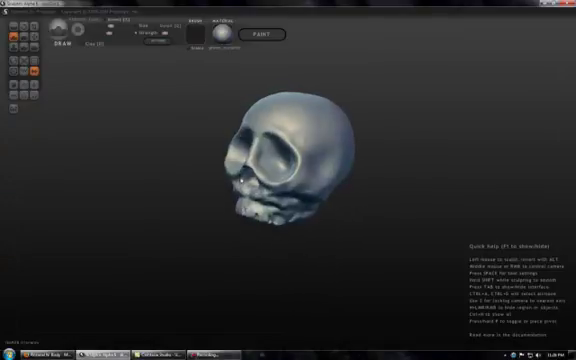
{"action": "middle_click_drag", "start_coordinate": [255, 178], "coordinate": [318, 147]}
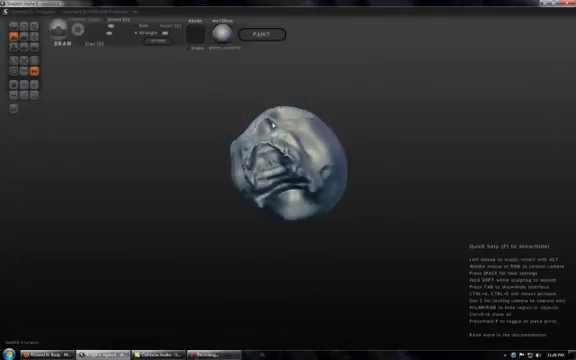
{"action": "mouse_move", "coordinate": [202, 183]}
{"action": "middle_mouse_down"}
{"action": "mouse_move", "coordinate": [378, 158]}
{"action": "mouse_move", "coordinate": [288, 161]}
{"action": "mouse_move", "coordinate": [332, 141]}
{"action": "mouse_move", "coordinate": [391, 140]}
{"action": "mouse_move", "coordinate": [371, 164]}
{"action": "middle_mouse_up"}
Step: View the skull from above and face-on, then apply the glossy red material
{"action": "mouse_move", "coordinate": [268, 160]}
{"action": "middle_mouse_down"}
{"action": "mouse_move", "coordinate": [345, 174]}
{"action": "mouse_move", "coordinate": [298, 188]}
{"action": "mouse_move", "coordinate": [309, 103]}
{"action": "mouse_move", "coordinate": [306, 150]}
{"action": "mouse_move", "coordinate": [288, 158]}
{"action": "mouse_move", "coordinate": [288, 140]}
{"action": "middle_mouse_up"}
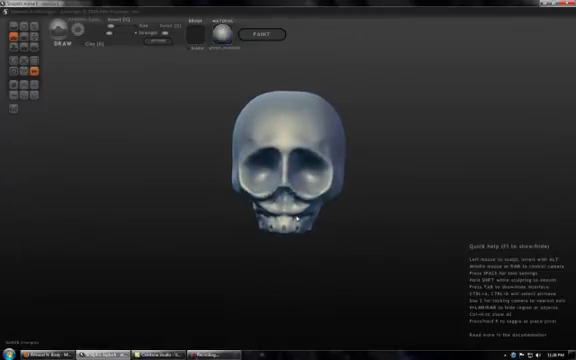
{"action": "mouse_move", "coordinate": [302, 217]}
{"action": "middle_mouse_down"}
{"action": "mouse_move", "coordinate": [265, 167]}
{"action": "mouse_move", "coordinate": [347, 167]}
{"action": "mouse_move", "coordinate": [285, 175]}
{"action": "mouse_move", "coordinate": [290, 176]}
{"action": "middle_mouse_up"}
{"action": "middle_click_drag", "start_coordinate": [127, 60], "coordinate": [135, 75]}
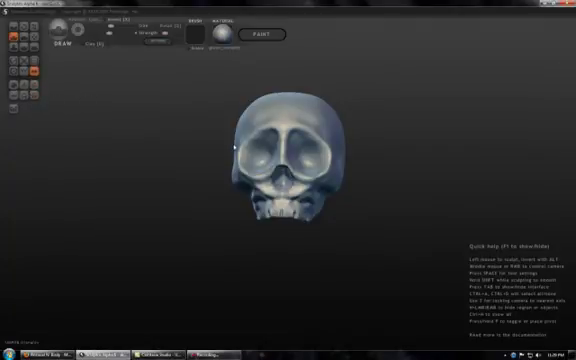
{"action": "middle_click_drag", "start_coordinate": [237, 148], "coordinate": [244, 126]}
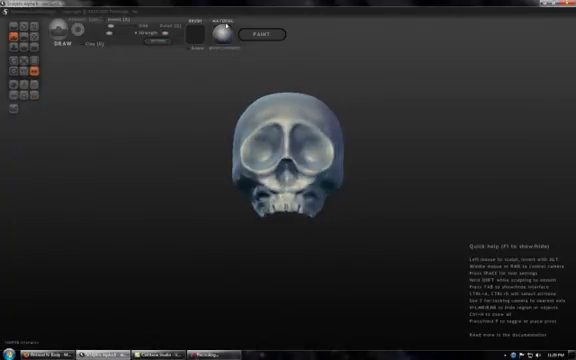
{"action": "left_click", "coordinate": [222, 33]}
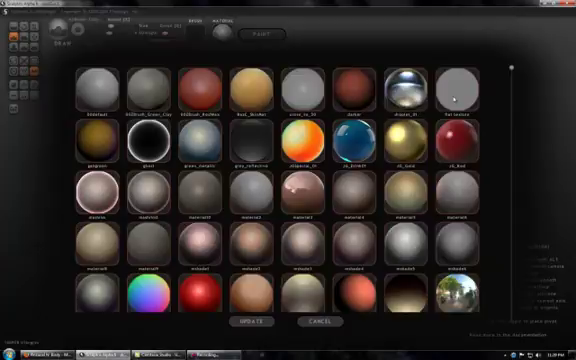
{"action": "left_click", "coordinate": [456, 140]}
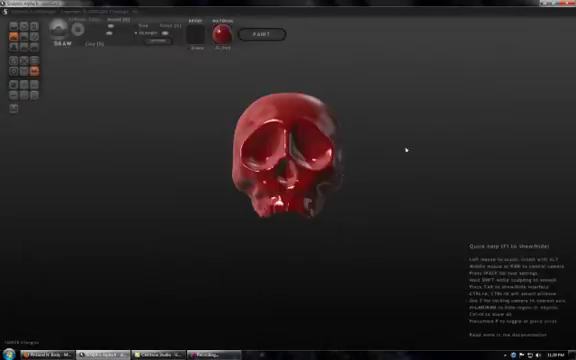
{"action": "left_click", "coordinate": [263, 36]}
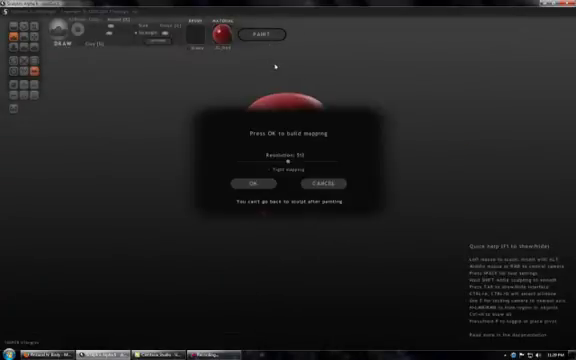
{"action": "left_click", "coordinate": [310, 186]}
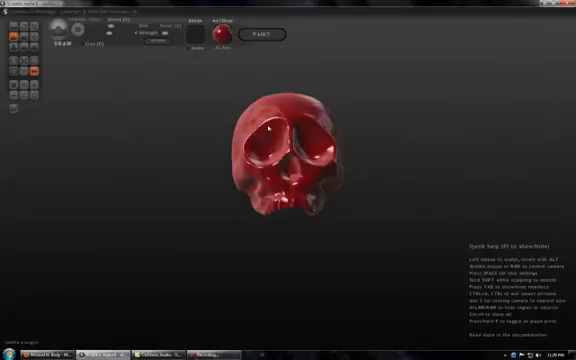
{"action": "mouse_move", "coordinate": [318, 189]}
{"action": "right_mouse_down"}
{"action": "mouse_move", "coordinate": [355, 155]}
{"action": "mouse_move", "coordinate": [325, 165]}
{"action": "mouse_move", "coordinate": [297, 81]}
{"action": "mouse_move", "coordinate": [130, 90]}
{"action": "right_mouse_up"}
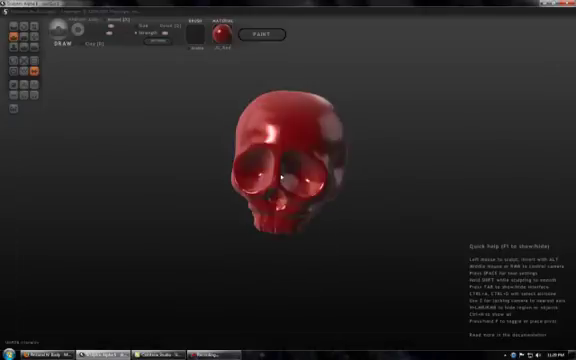
Step: Open the saved Balldemon sculpt and load it into the scene
{"action": "left_click", "coordinate": [23, 95]}
{"action": "left_click", "coordinate": [82, 90]}
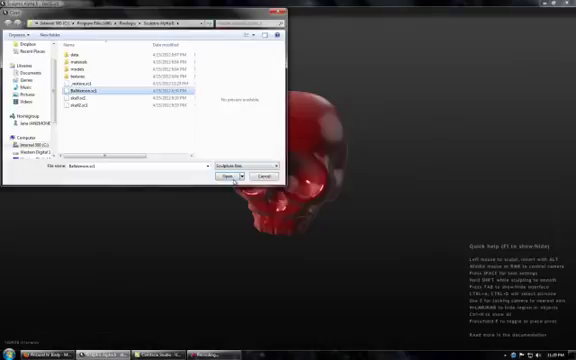
{"action": "left_click", "coordinate": [226, 176]}
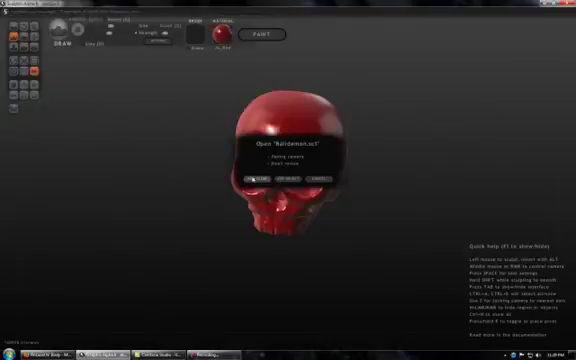
{"action": "left_click", "coordinate": [251, 178]}
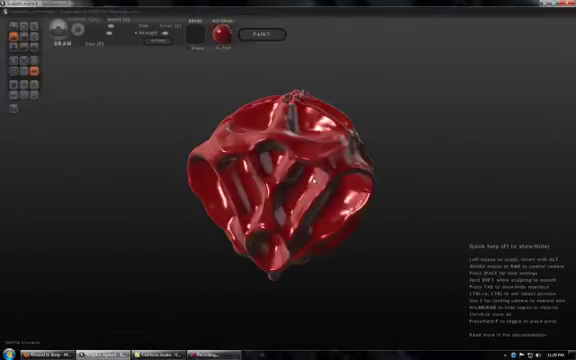
Step: Cancel the paint-mode texture mapping prompt and bring up the material library
{"action": "left_click", "coordinate": [265, 35]}
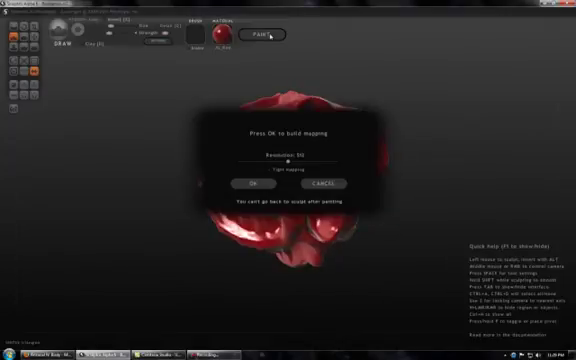
{"action": "left_click", "coordinate": [321, 184]}
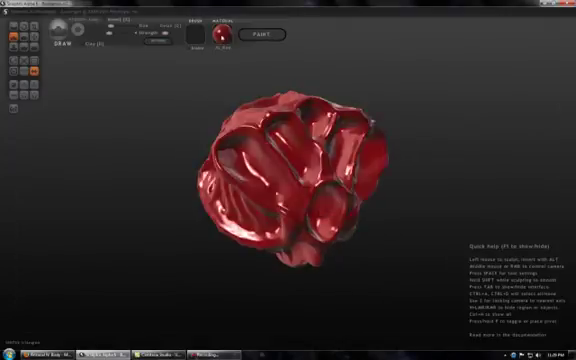
{"action": "left_click", "coordinate": [221, 34]}
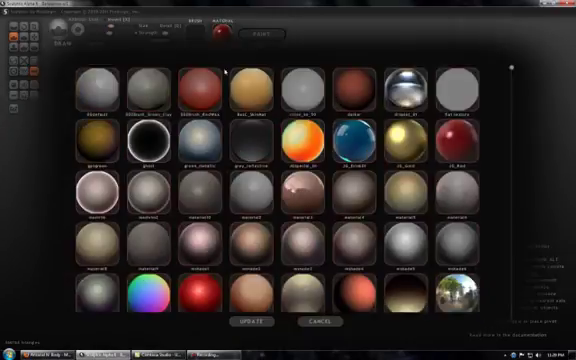
Step: Apply the terracotta-red material to Balldemon and orbit it from several sides
{"action": "left_click", "coordinate": [351, 92]}
{"action": "mouse_move", "coordinate": [341, 132]}
{"action": "right_mouse_down"}
{"action": "mouse_move", "coordinate": [356, 168]}
{"action": "mouse_move", "coordinate": [220, 177]}
{"action": "mouse_move", "coordinate": [163, 152]}
{"action": "mouse_move", "coordinate": [250, 151]}
{"action": "mouse_move", "coordinate": [205, 200]}
{"action": "mouse_move", "coordinate": [199, 171]}
{"action": "mouse_move", "coordinate": [240, 218]}
{"action": "mouse_move", "coordinate": [293, 221]}
{"action": "mouse_move", "coordinate": [293, 258]}
{"action": "mouse_move", "coordinate": [296, 193]}
{"action": "mouse_move", "coordinate": [319, 226]}
{"action": "mouse_move", "coordinate": [334, 280]}
{"action": "mouse_move", "coordinate": [326, 152]}
{"action": "mouse_move", "coordinate": [333, 188]}
{"action": "mouse_move", "coordinate": [441, 176]}
{"action": "right_mouse_up"}
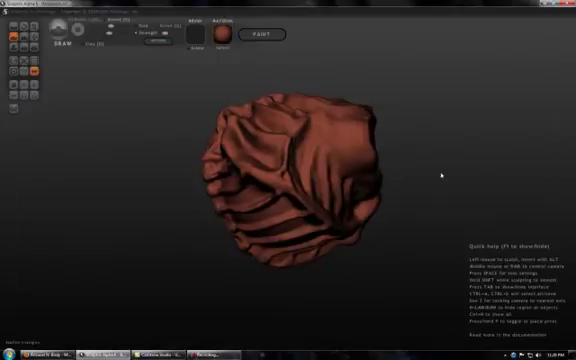
{"action": "right_click_drag", "start_coordinate": [226, 148], "coordinate": [287, 142]}
{"action": "right_click_drag", "start_coordinate": [284, 93], "coordinate": [282, 62]}
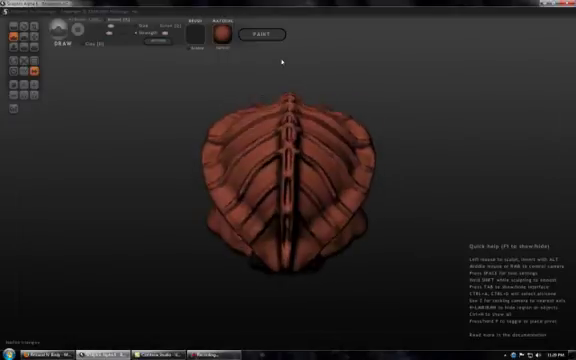
{"action": "mouse_move", "coordinate": [220, 114]}
{"action": "right_mouse_down"}
{"action": "mouse_move", "coordinate": [242, 199]}
{"action": "mouse_move", "coordinate": [242, 238]}
{"action": "mouse_move", "coordinate": [356, 228]}
{"action": "mouse_move", "coordinate": [426, 196]}
{"action": "right_mouse_up"}
Step: Give the creature the plain grey material and orbit it to show its ridged surfaces
{"action": "key", "text": "m"}
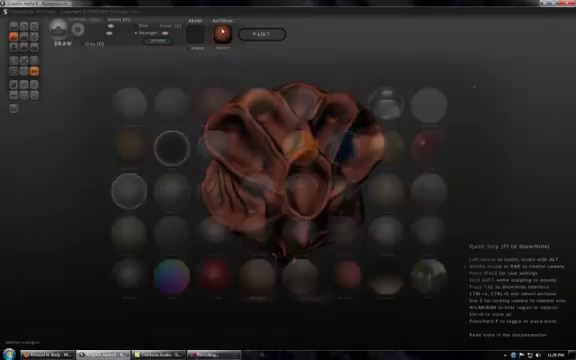
{"action": "left_click", "coordinate": [250, 198]}
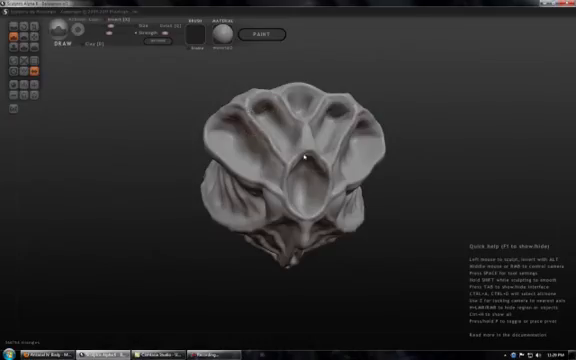
{"action": "mouse_move", "coordinate": [305, 157]}
{"action": "right_mouse_down"}
{"action": "mouse_move", "coordinate": [257, 144]}
{"action": "mouse_move", "coordinate": [125, 176]}
{"action": "mouse_move", "coordinate": [257, 174]}
{"action": "mouse_move", "coordinate": [339, 116]}
{"action": "mouse_move", "coordinate": [395, 156]}
{"action": "mouse_move", "coordinate": [193, 158]}
{"action": "mouse_move", "coordinate": [396, 147]}
{"action": "mouse_move", "coordinate": [303, 157]}
{"action": "mouse_move", "coordinate": [324, 155]}
{"action": "mouse_move", "coordinate": [306, 171]}
{"action": "mouse_move", "coordinate": [321, 156]}
{"action": "mouse_move", "coordinate": [323, 127]}
{"action": "mouse_move", "coordinate": [312, 162]}
{"action": "mouse_move", "coordinate": [318, 148]}
{"action": "right_mouse_up"}
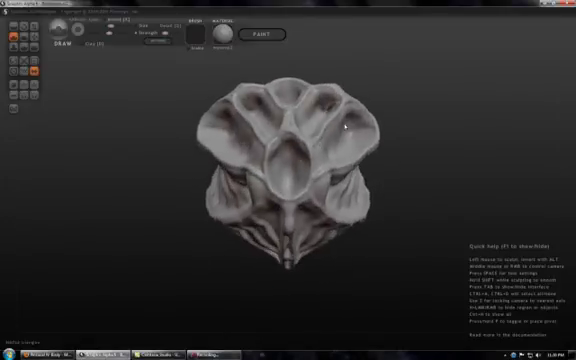
{"action": "mouse_move", "coordinate": [277, 140]}
{"action": "right_mouse_down"}
{"action": "mouse_move", "coordinate": [274, 156]}
{"action": "mouse_move", "coordinate": [267, 145]}
{"action": "right_mouse_up"}
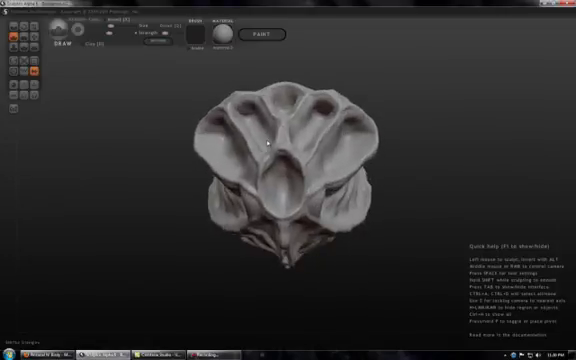
{"action": "mouse_move", "coordinate": [298, 157]}
{"action": "right_mouse_down"}
{"action": "mouse_move", "coordinate": [354, 149]}
{"action": "mouse_move", "coordinate": [377, 160]}
{"action": "mouse_move", "coordinate": [328, 163]}
{"action": "mouse_move", "coordinate": [321, 199]}
{"action": "mouse_move", "coordinate": [400, 170]}
{"action": "right_mouse_up"}
{"action": "mouse_move", "coordinate": [323, 188]}
{"action": "right_mouse_down"}
{"action": "mouse_move", "coordinate": [332, 148]}
{"action": "mouse_move", "coordinate": [280, 165]}
{"action": "mouse_move", "coordinate": [200, 173]}
{"action": "mouse_move", "coordinate": [236, 186]}
{"action": "mouse_move", "coordinate": [354, 168]}
{"action": "mouse_move", "coordinate": [169, 158]}
{"action": "mouse_move", "coordinate": [321, 165]}
{"action": "right_mouse_up"}
{"action": "mouse_move", "coordinate": [244, 165]}
{"action": "right_mouse_down"}
{"action": "mouse_move", "coordinate": [344, 172]}
{"action": "mouse_move", "coordinate": [229, 165]}
{"action": "mouse_move", "coordinate": [350, 168]}
{"action": "mouse_move", "coordinate": [380, 235]}
{"action": "mouse_move", "coordinate": [373, 190]}
{"action": "mouse_move", "coordinate": [381, 116]}
{"action": "mouse_move", "coordinate": [314, 130]}
{"action": "mouse_move", "coordinate": [341, 225]}
{"action": "mouse_move", "coordinate": [321, 199]}
{"action": "mouse_move", "coordinate": [321, 174]}
{"action": "mouse_move", "coordinate": [317, 195]}
{"action": "mouse_move", "coordinate": [315, 163]}
{"action": "mouse_move", "coordinate": [345, 190]}
{"action": "mouse_move", "coordinate": [365, 290]}
{"action": "right_mouse_up"}
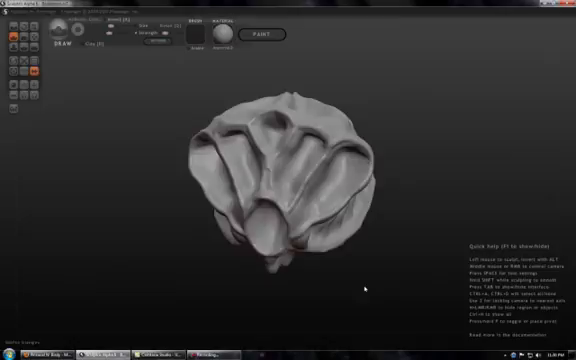